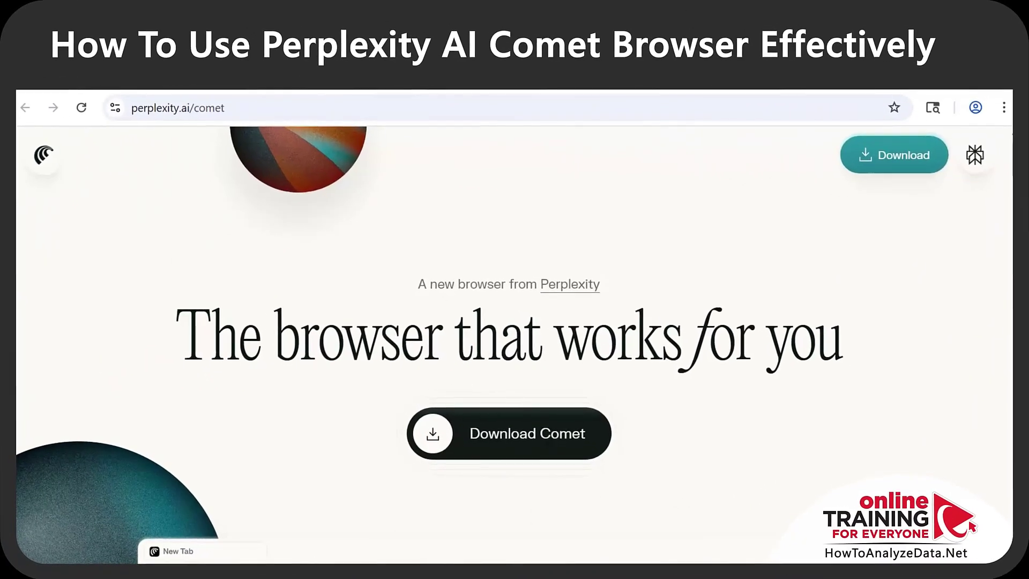
Download the Comet browser from perplexity.ai/comet and start its installation.
{"action": "left_click", "coordinate": [177, 108]}
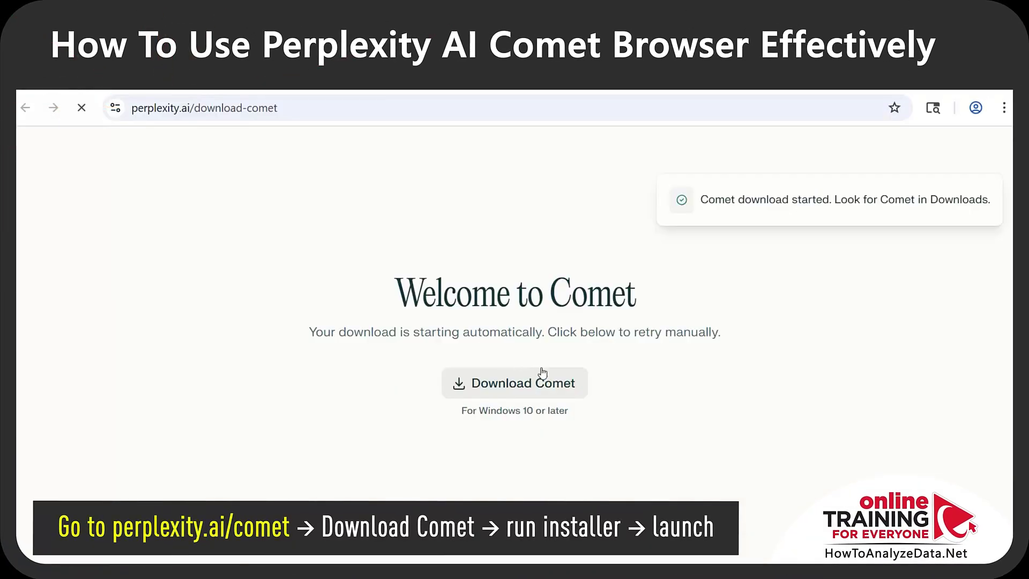
{"action": "left_click", "coordinate": [542, 383]}
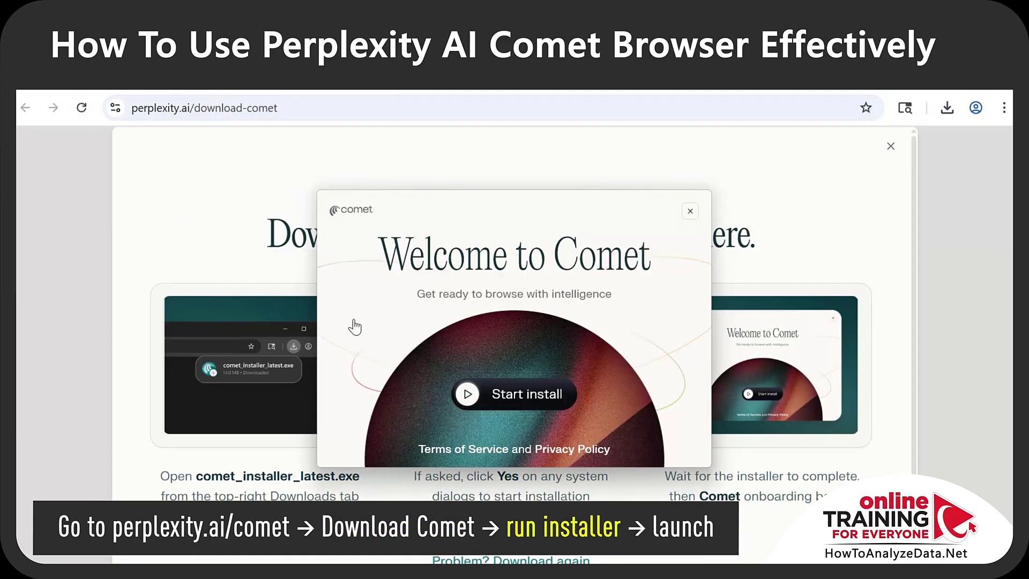
{"action": "left_click", "coordinate": [529, 407]}
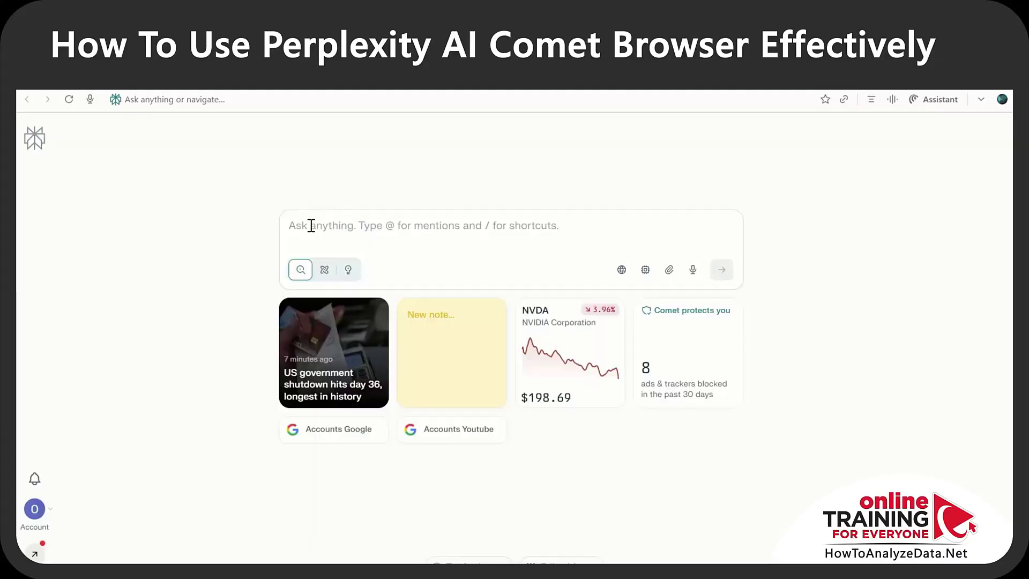
Search for "Future of Workplace" and open McKinsey's "The Future of the Workplace" result in a new tab.
{"action": "type", "text": "Future of Wor"}
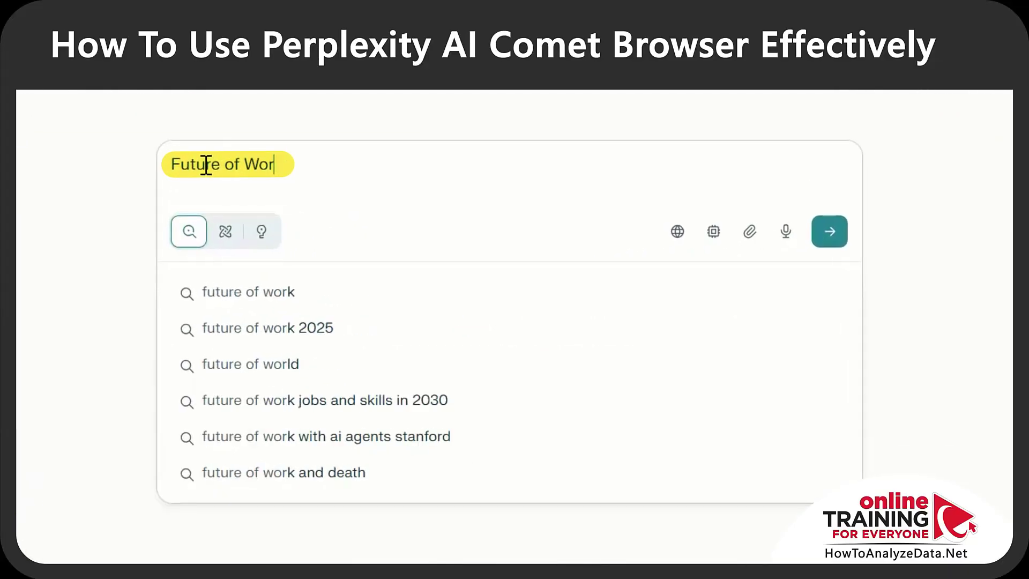
{"action": "type", "text": "kplace"}
{"action": "key", "text": "Return"}
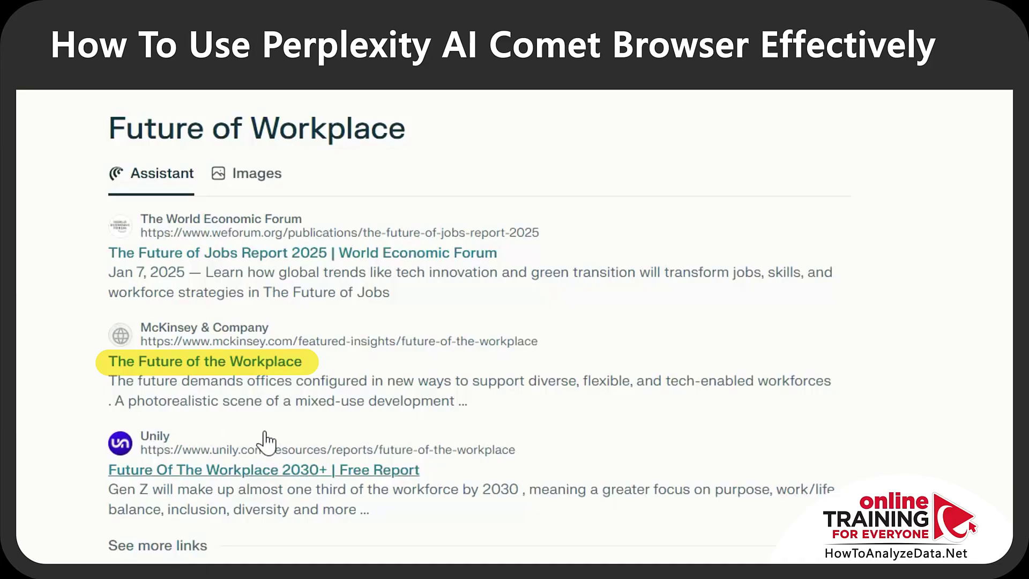
{"action": "right_click", "coordinate": [259, 375]}
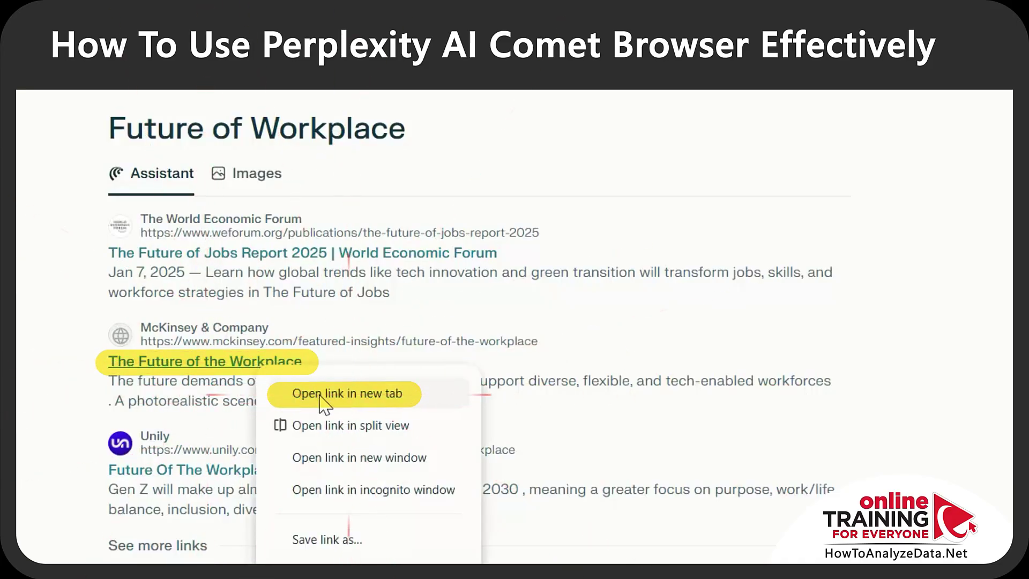
{"action": "left_click", "coordinate": [292, 391]}
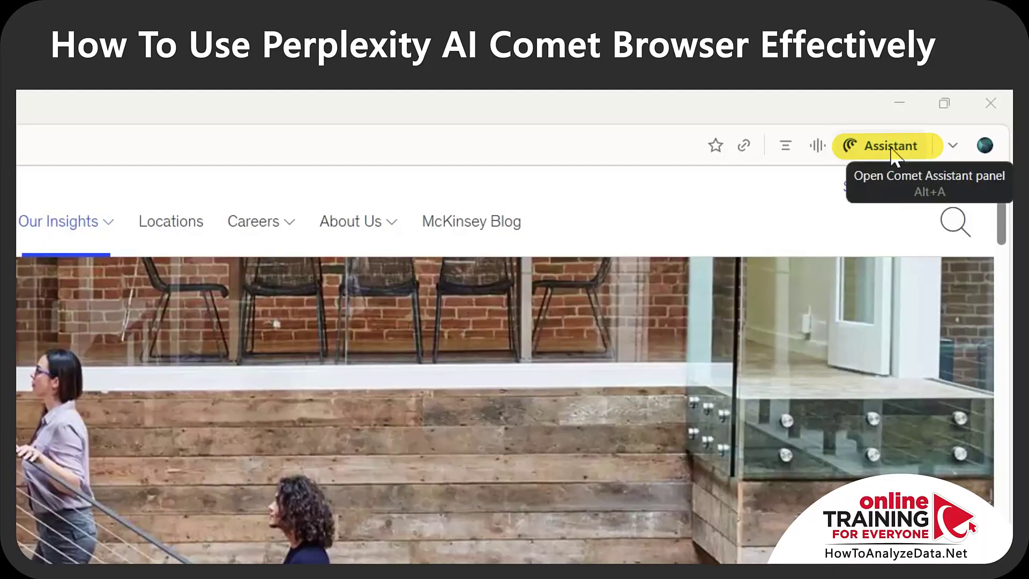
Ask the Assistant on the McKinsey page to "Give me 5 takeaways with citations." and read through the answer.
{"action": "left_click", "coordinate": [891, 149]}
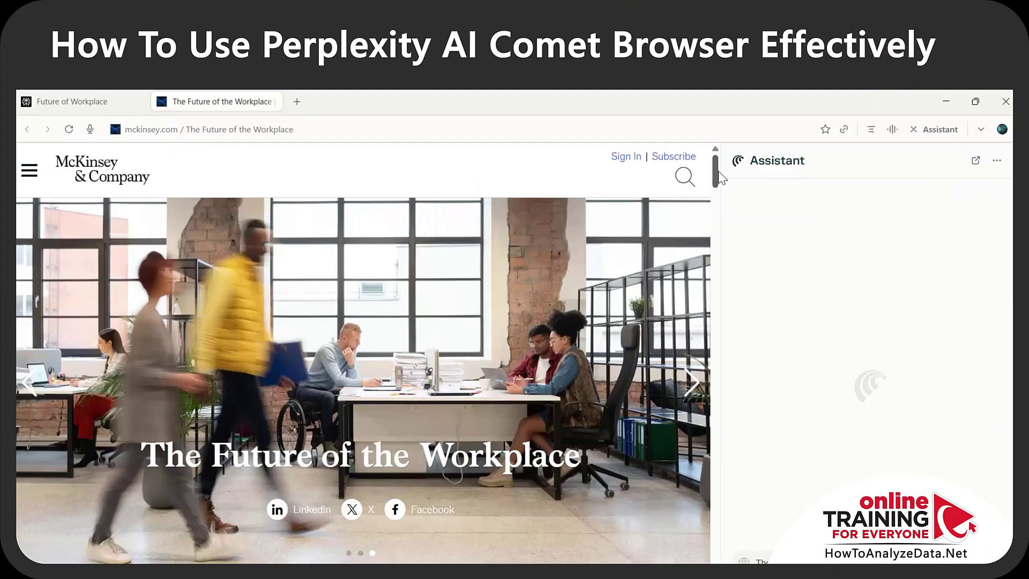
{"action": "left_click_drag", "start_coordinate": [715, 172], "coordinate": [716, 242]}
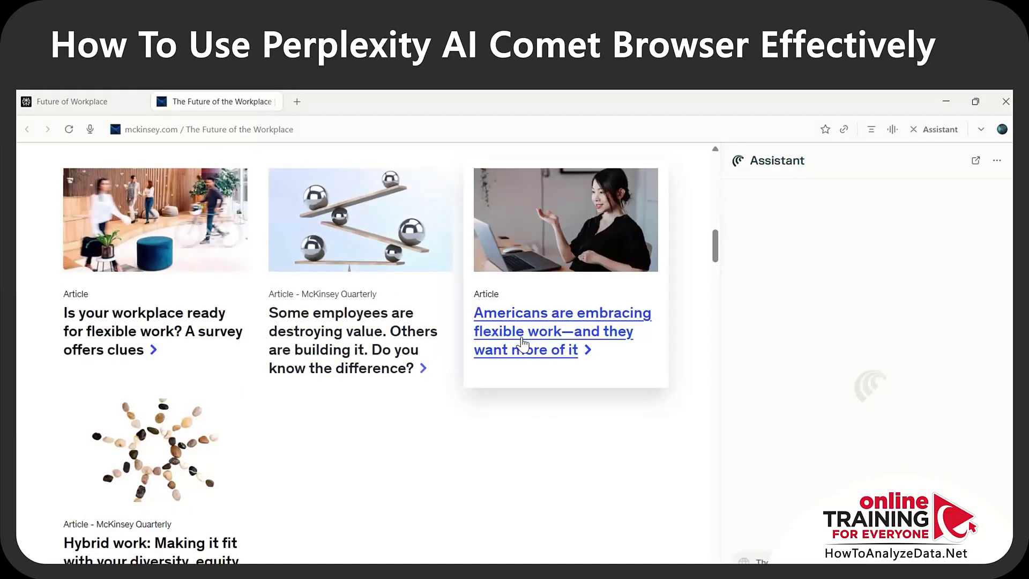
{"action": "left_click_drag", "start_coordinate": [716, 252], "coordinate": [703, 161]}
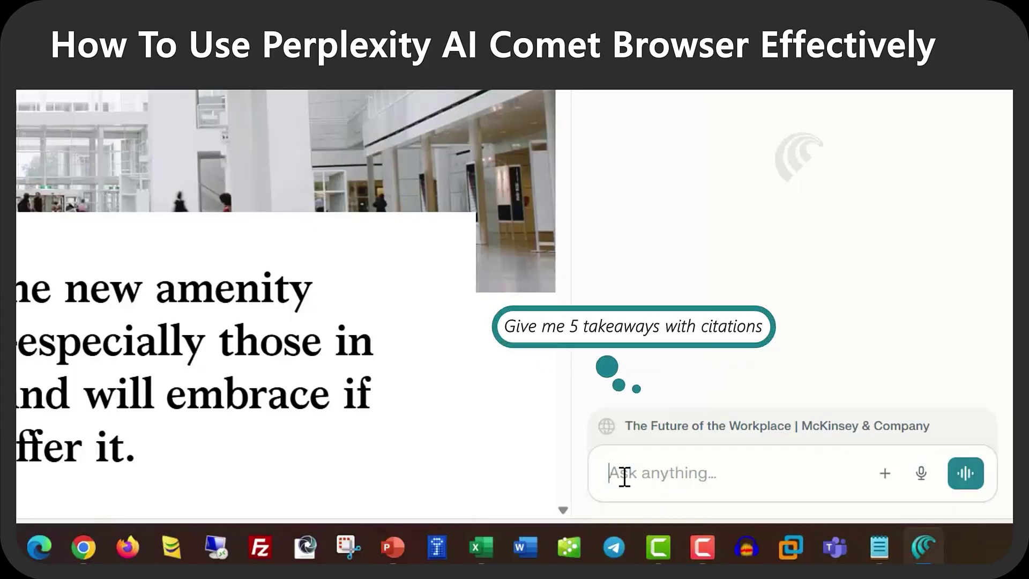
{"action": "type", "text": "Give me 5 takeaways with citations."}
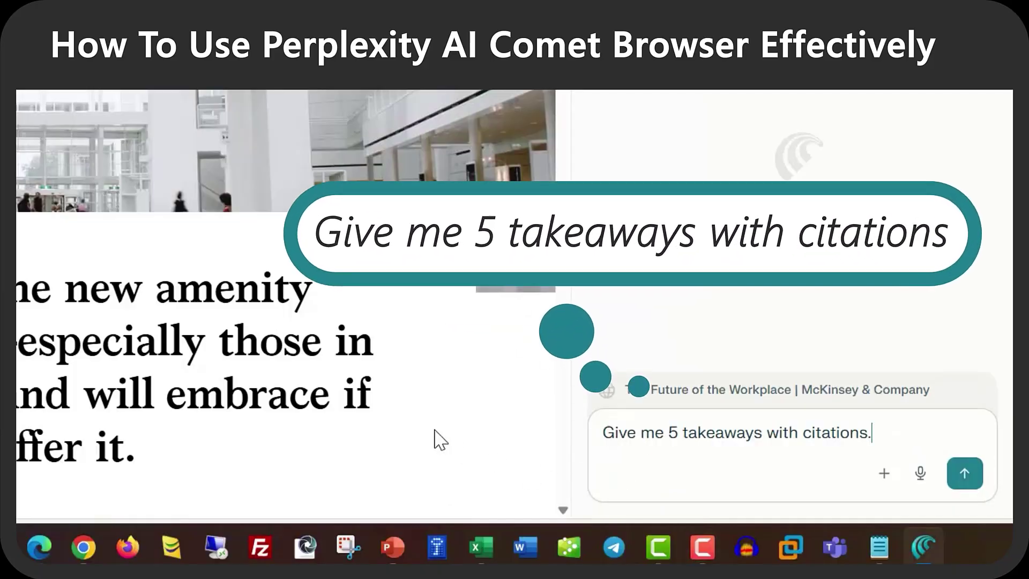
{"action": "key", "text": "Return"}
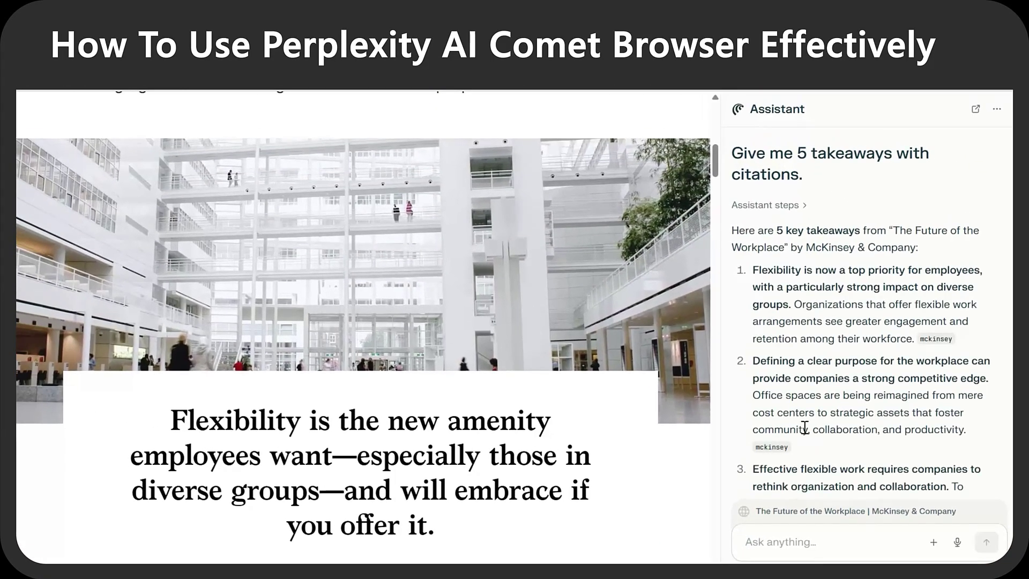
{"action": "scroll", "coordinate": [996, 345], "scroll_direction": "down", "scroll_amount": 6}
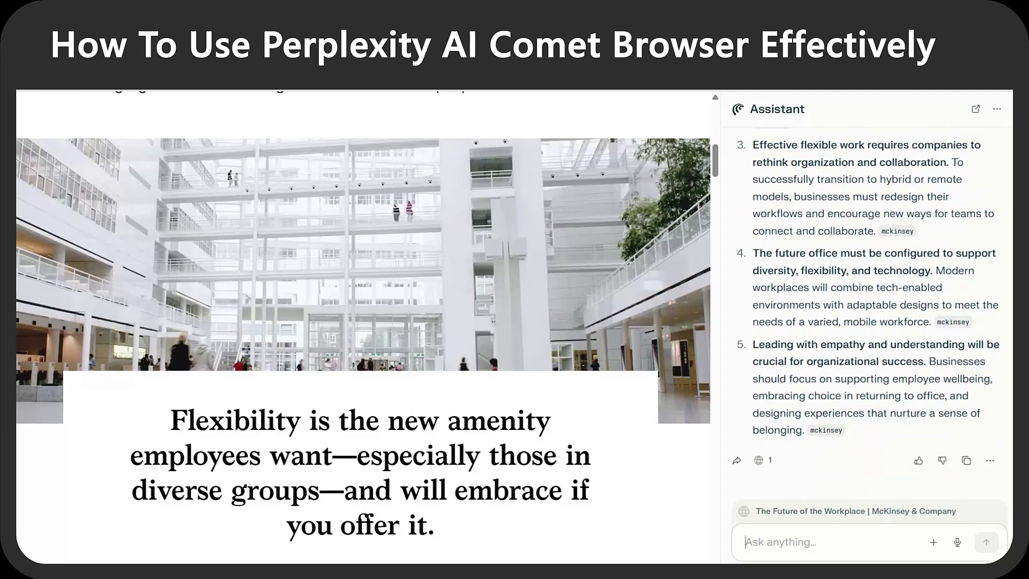
Request "Using the current tab as source, write a 1-paragraph brief." and paste the brief as text only onto a blank PowerPoint slide.
{"action": "type", "text": "Using the current tab as source, write a 1-paragraph brief."}
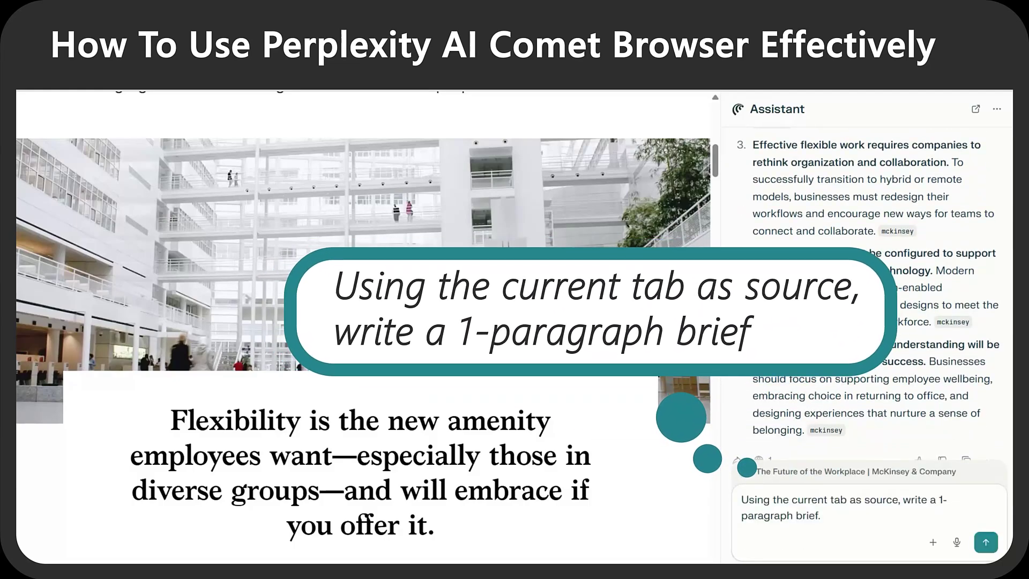
{"action": "key", "text": "Return"}
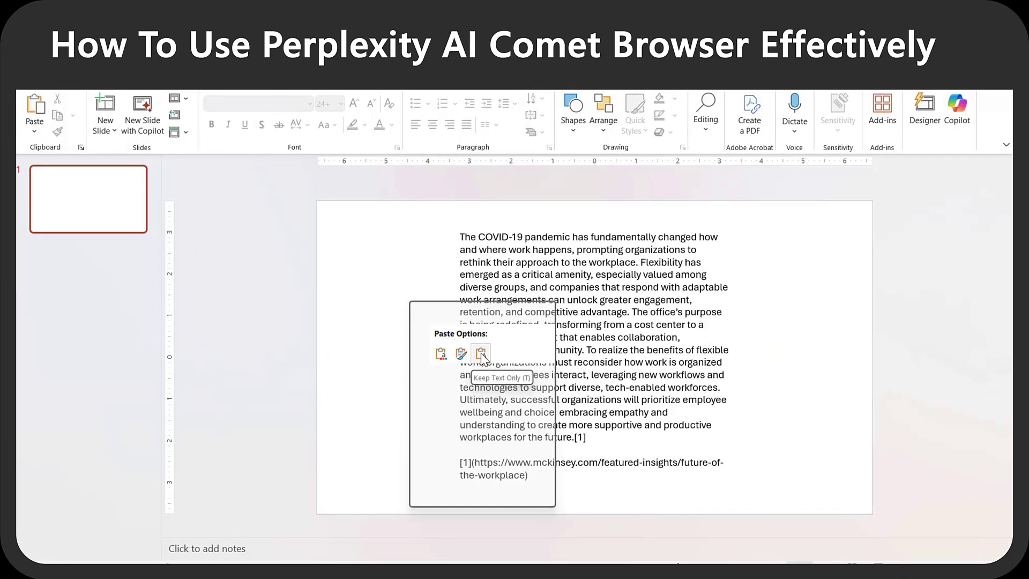
{"action": "left_click", "coordinate": [481, 354]}
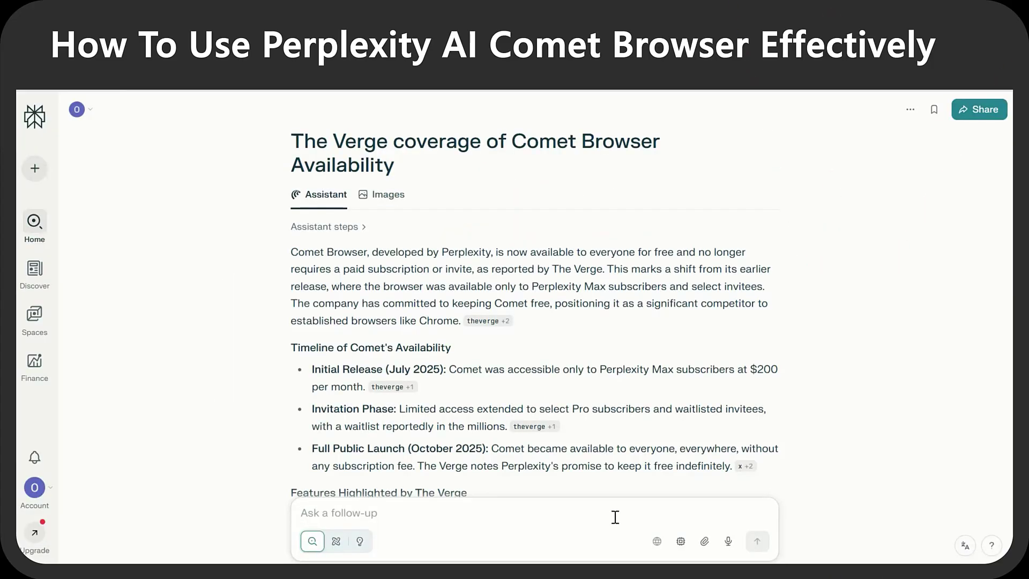
In Comet, open The Verge article "Perplexity's Comet browser is now available to everyone for free" from the answer's sources.
{"action": "scroll", "coordinate": [991, 386], "scroll_direction": "down", "scroll_amount": 10}
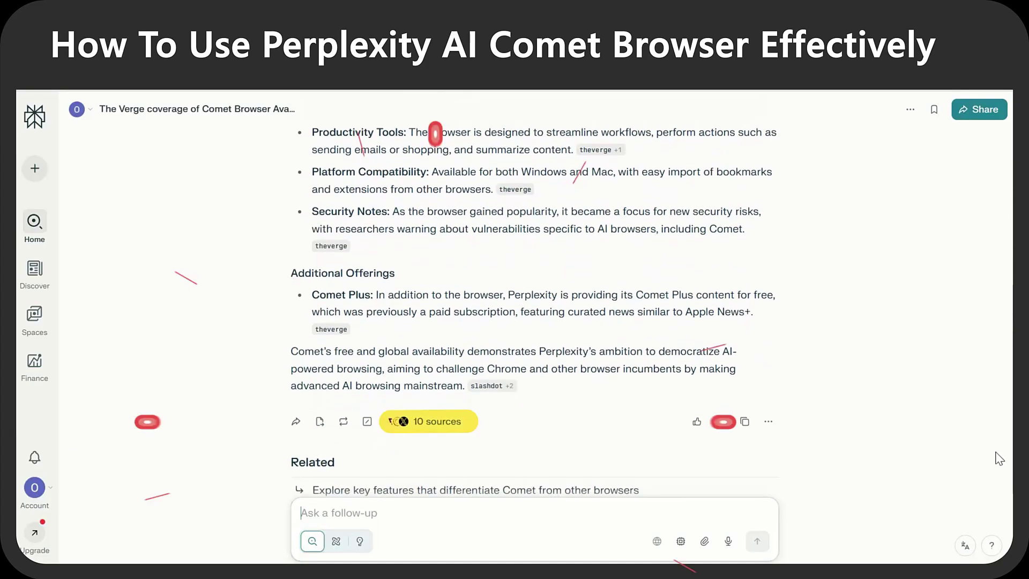
{"action": "left_click", "coordinate": [449, 422]}
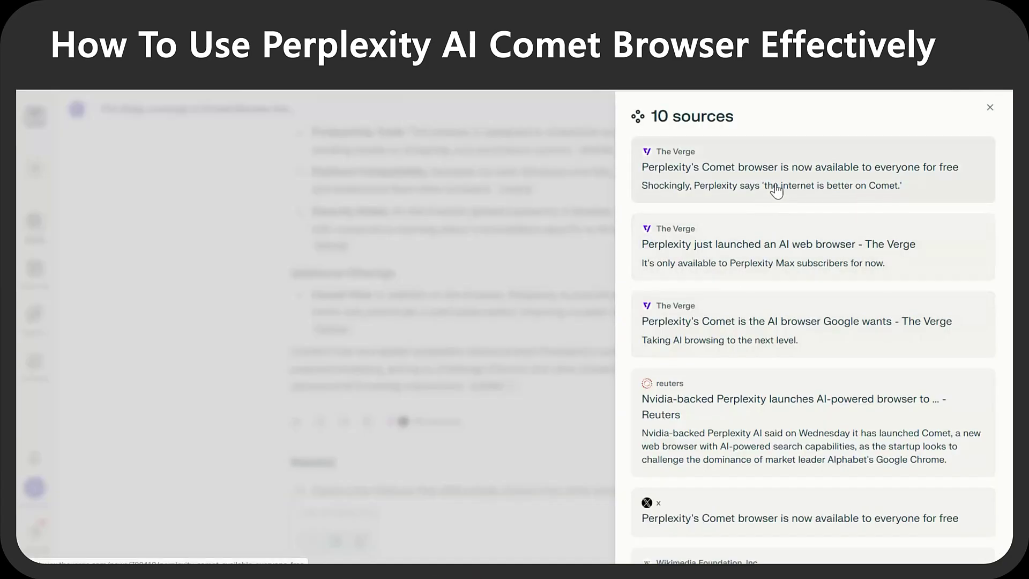
{"action": "left_click", "coordinate": [790, 177]}
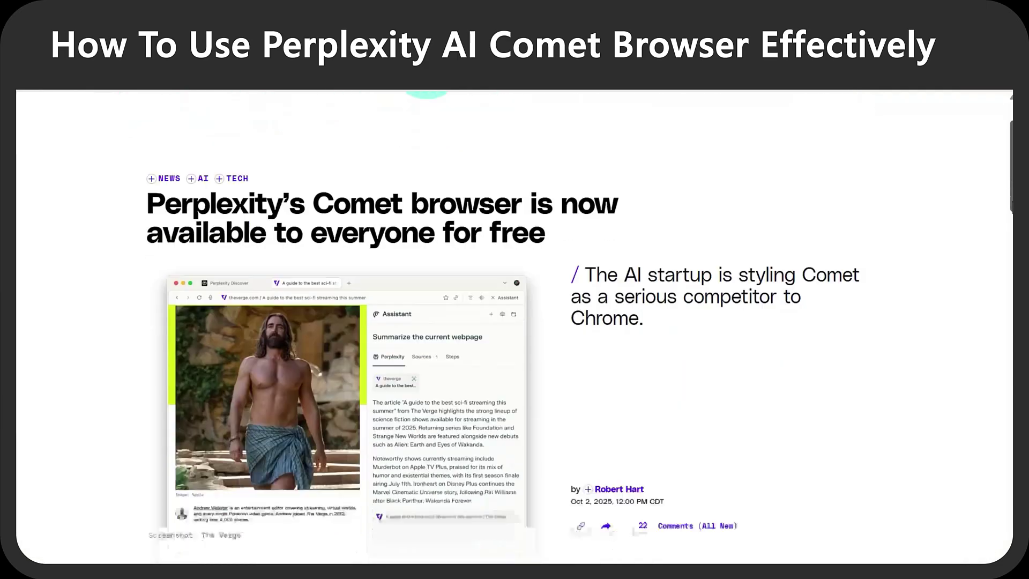
Ask the Assistant on The Verge article to "Summarize this page into 5 bullets with citations, then add a one-sentence takeaway.".
{"action": "scroll", "coordinate": [514, 327], "scroll_direction": "up", "scroll_amount": 15}
{"action": "mouse_move", "coordinate": [910, 100]}
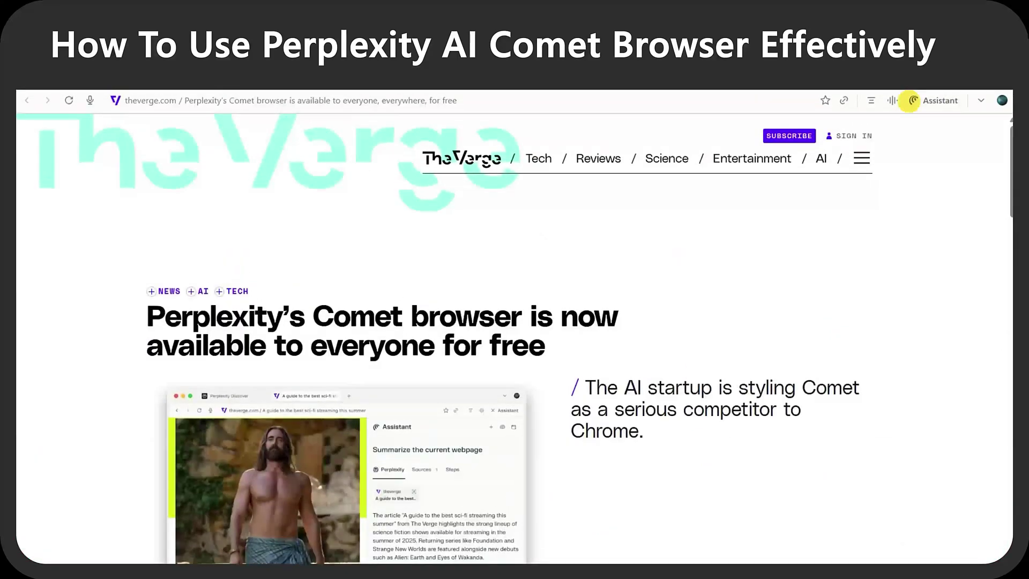
{"action": "left_click", "coordinate": [930, 102]}
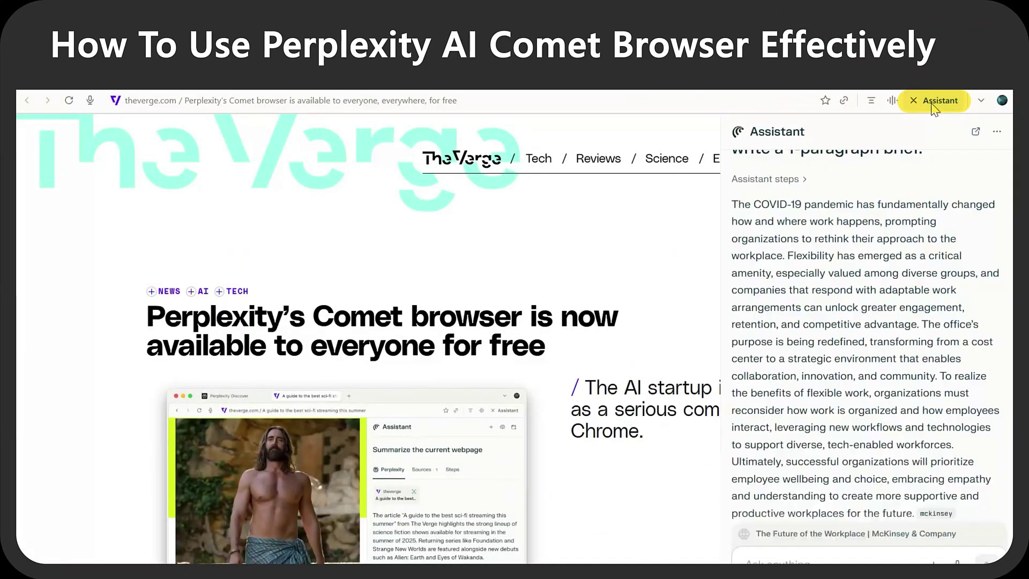
{"action": "left_click", "coordinate": [818, 560]}
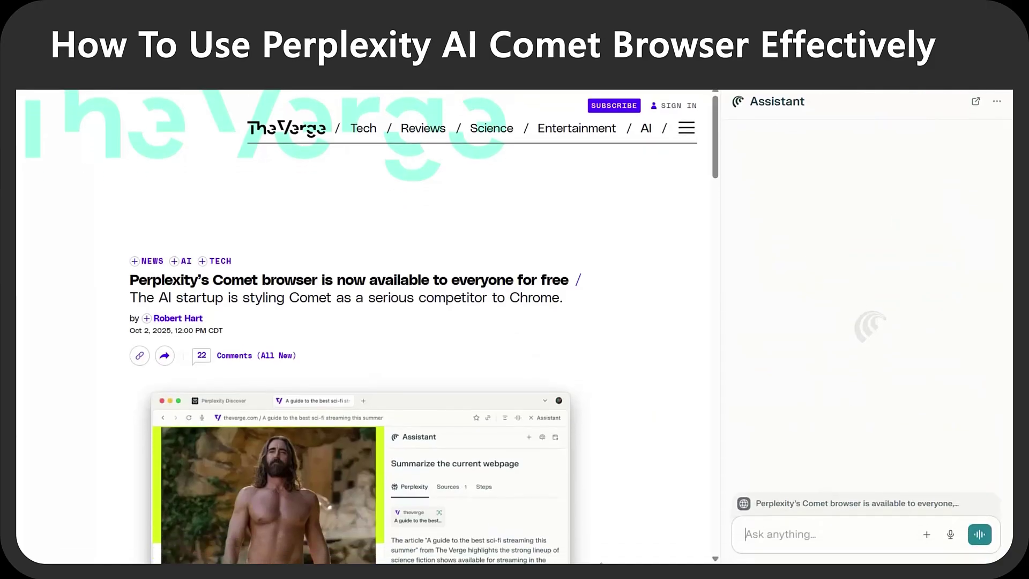
{"action": "type", "text": "Summarize this page into 5 bullets with citations, then add a one-sentence takeaway."}
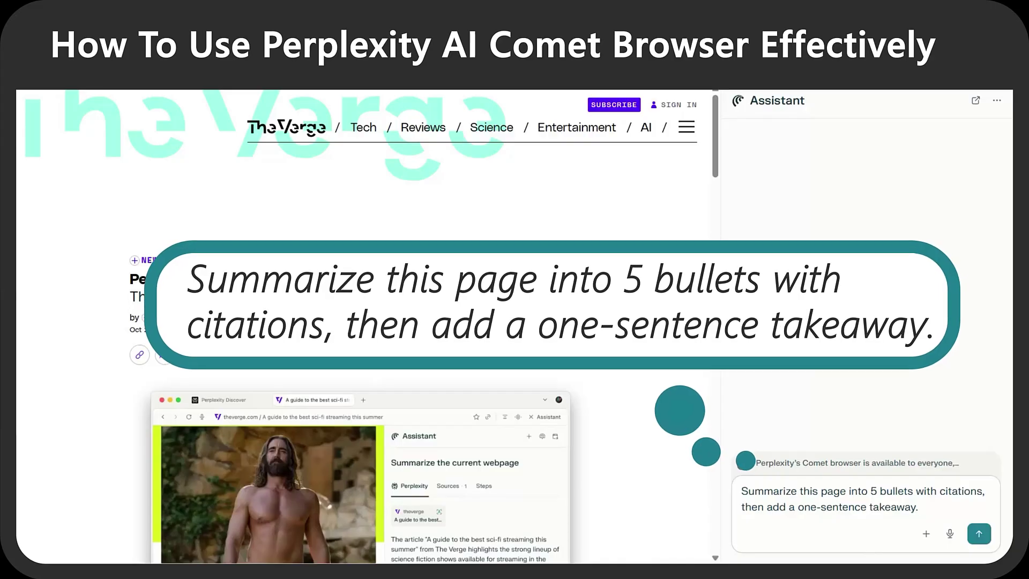
{"action": "left_click", "coordinate": [979, 534]}
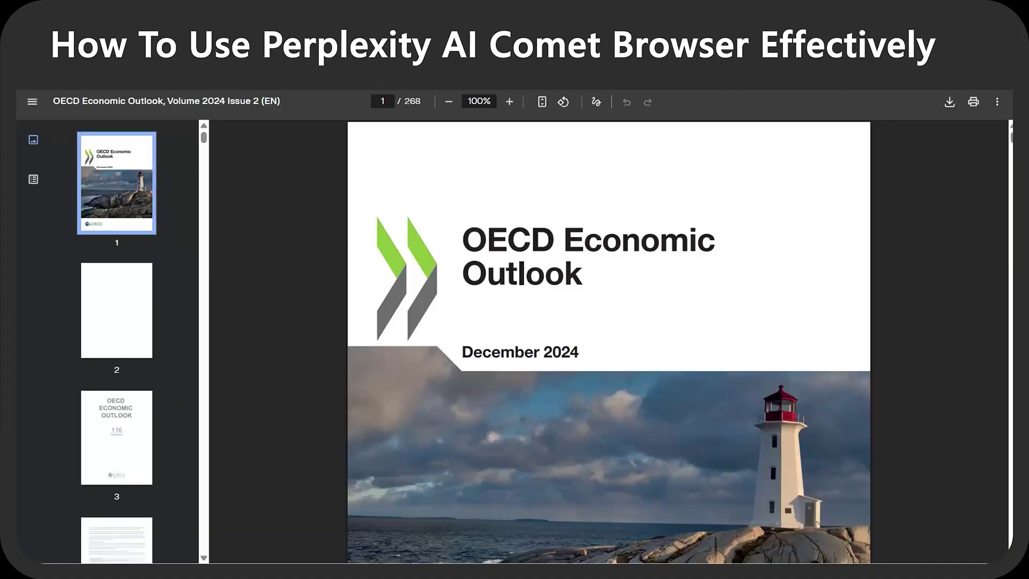
Browse the OECD Economic Outlook PDF and ask the Assistant to "Create a 120-word executive brief using only this tab as the source.".
{"action": "left_click_drag", "start_coordinate": [1007, 137], "coordinate": [1001, 527]}
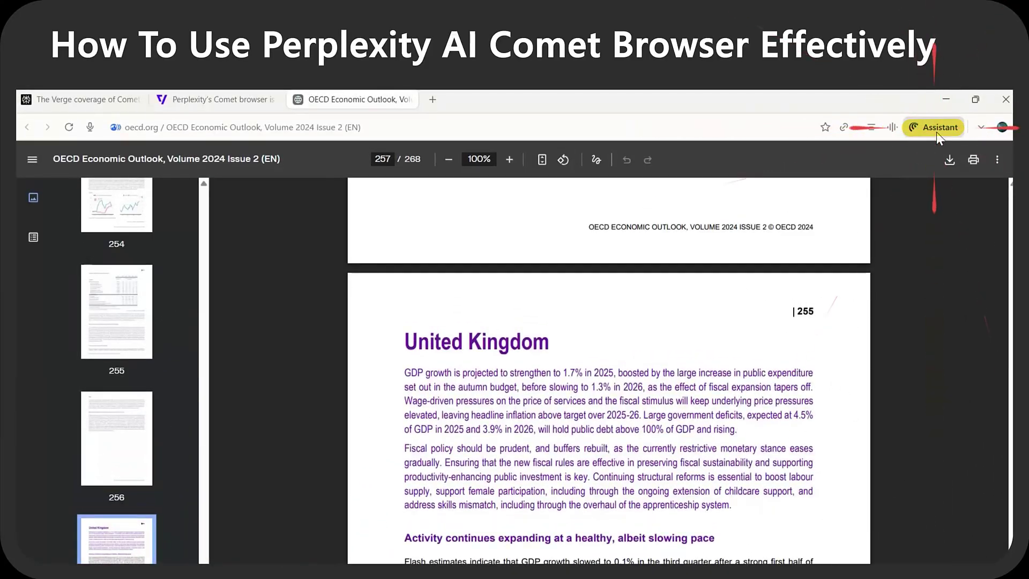
{"action": "left_click", "coordinate": [937, 132]}
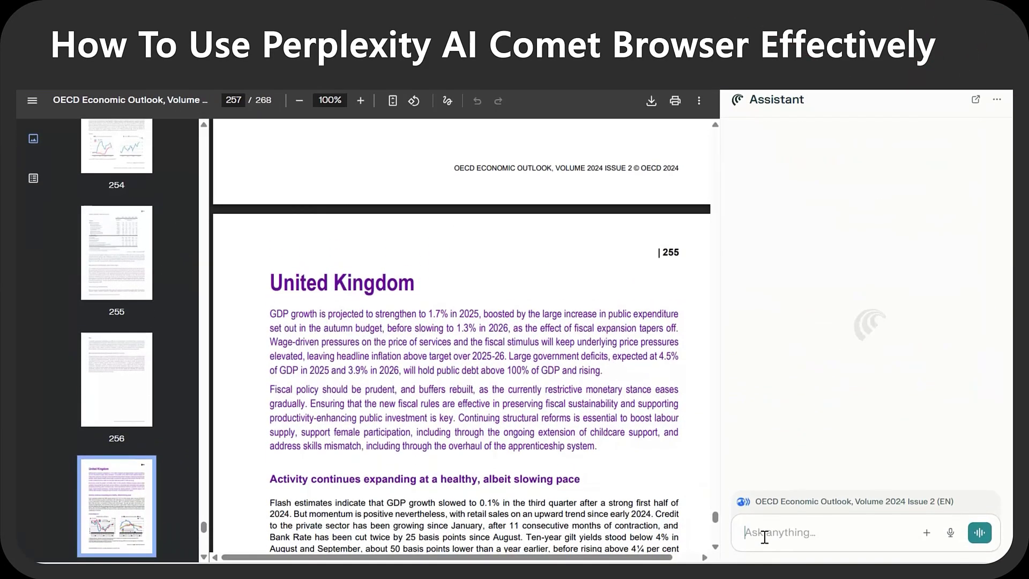
{"action": "left_click", "coordinate": [765, 536]}
{"action": "type", "text": "Create a 120-word executive brief using only this tab as the source."}
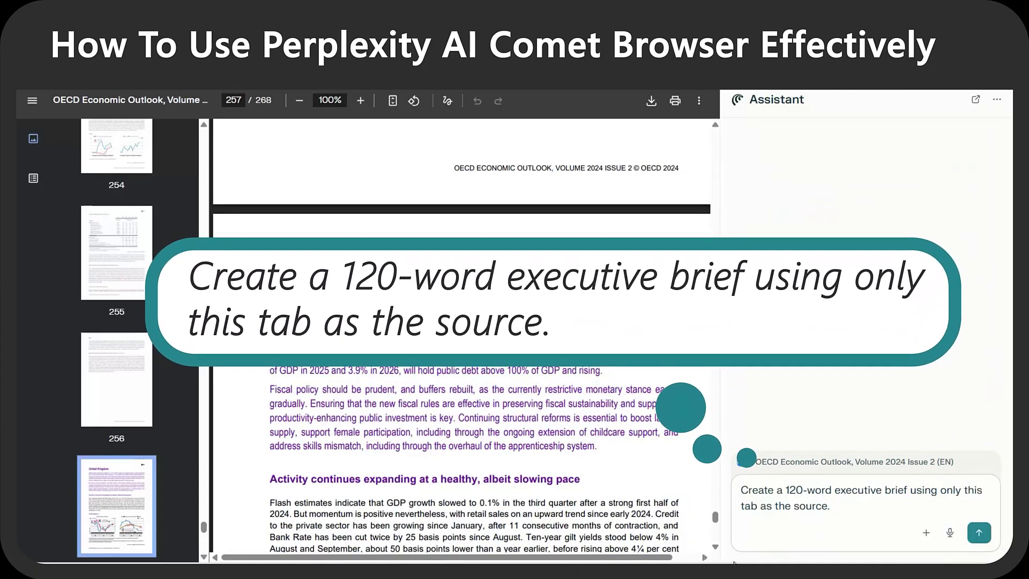
{"action": "key", "text": "Return"}
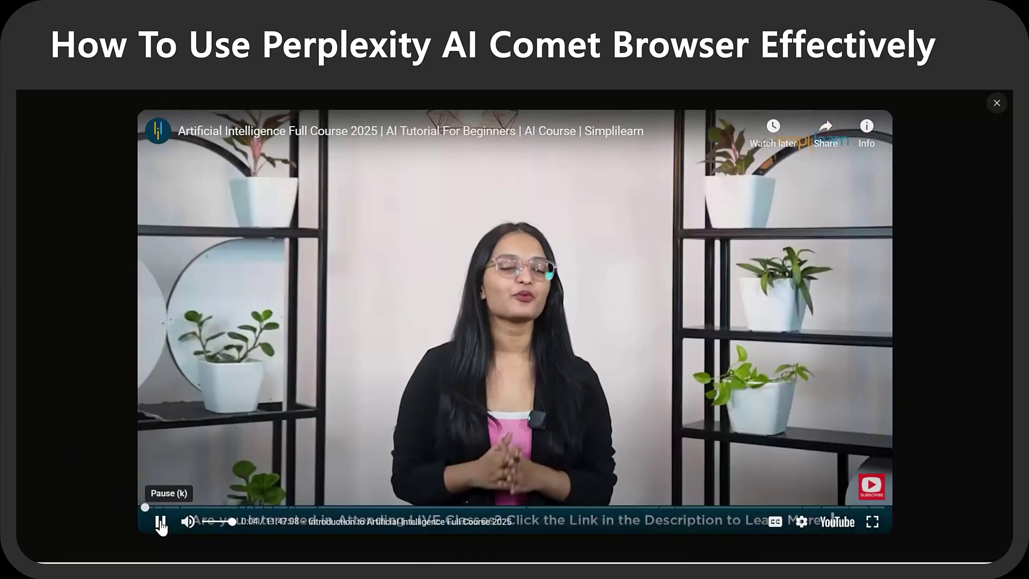
Pause the Artificial Intelligence Full Course 2025 video and set its playback speed to 1.25.
{"action": "left_click", "coordinate": [160, 523]}
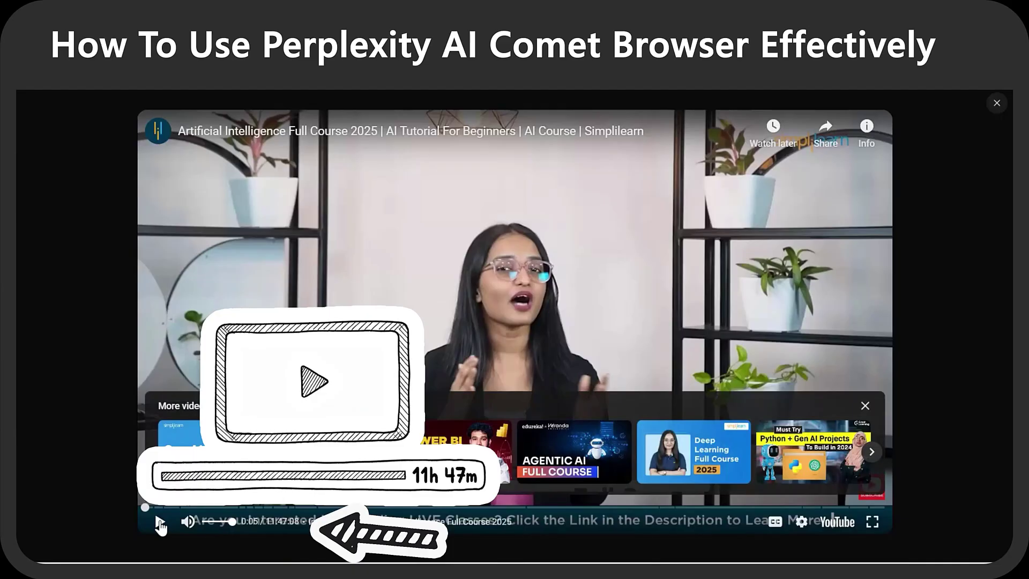
{"action": "left_click", "coordinate": [801, 521]}
{"action": "left_click", "coordinate": [844, 458]}
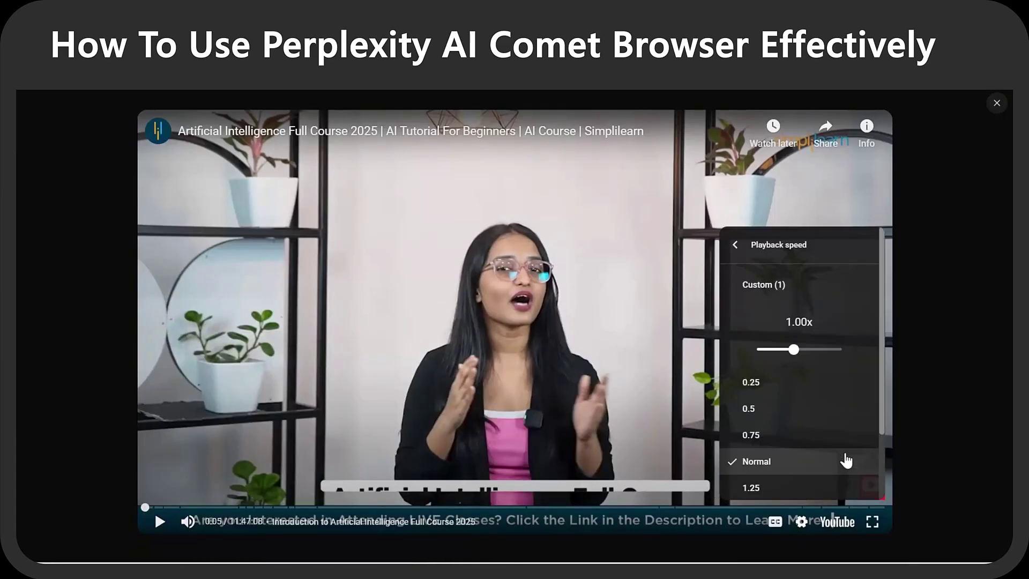
{"action": "left_click", "coordinate": [766, 482]}
{"action": "key", "text": "Escape"}
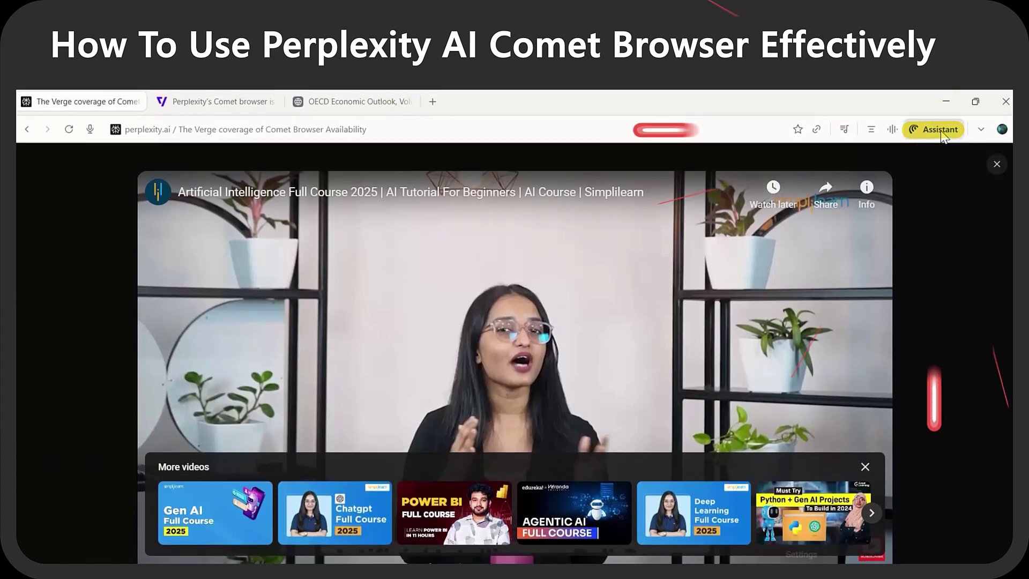
Ask the Assistant to "Summarize the video, build outline with time stamps, identify useful topics to watch for the beginner" and review the outline.
{"action": "left_click", "coordinate": [939, 130]}
{"action": "type", "text": "Summarize the video, build outline with time stamps, identify useful topics to watch for the beginner"}
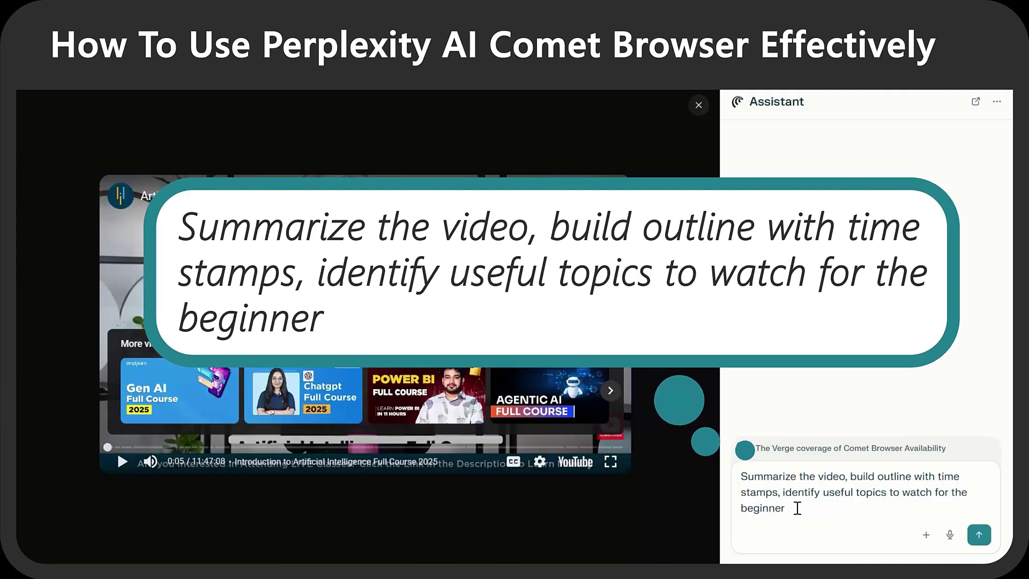
{"action": "key", "text": "Return"}
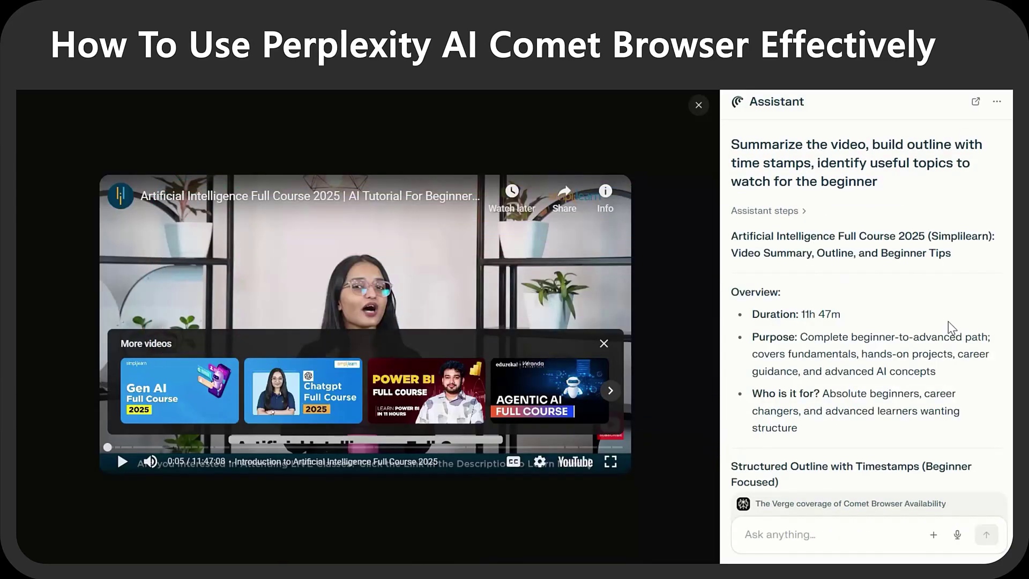
{"action": "scroll", "coordinate": [1003, 340], "scroll_direction": "down", "scroll_amount": 20}
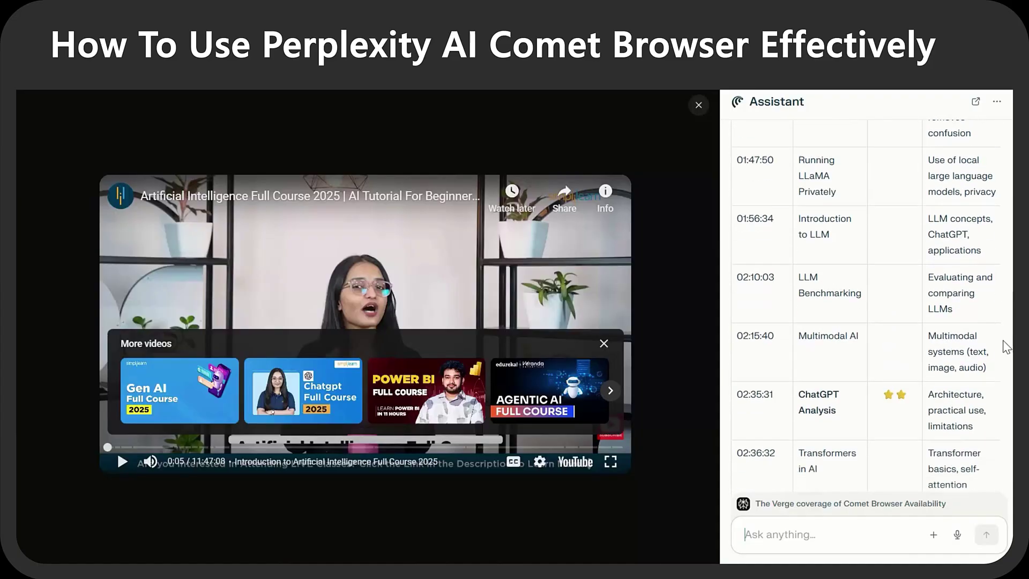